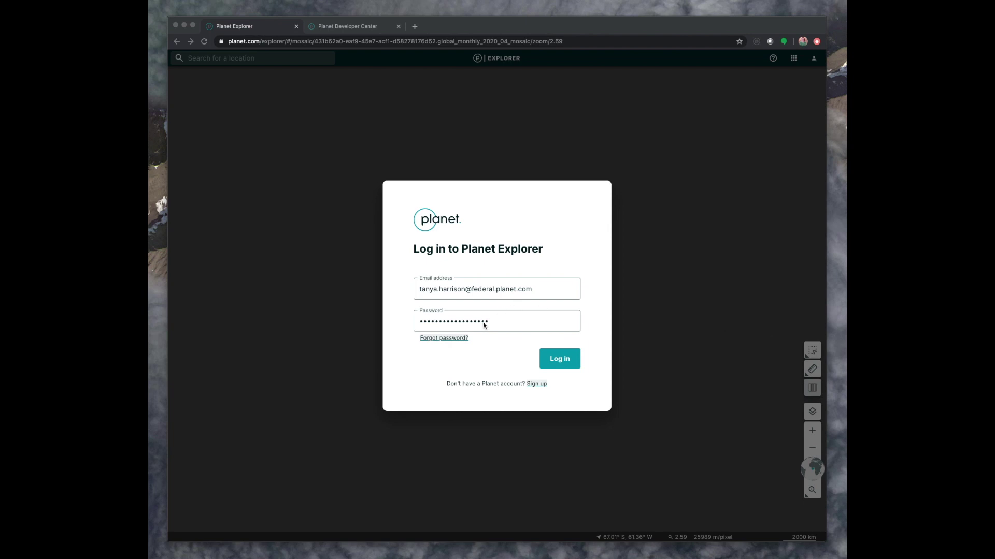
# - Log in to Planet Explorer with the account details already filled in
pyautogui.click(565, 358)
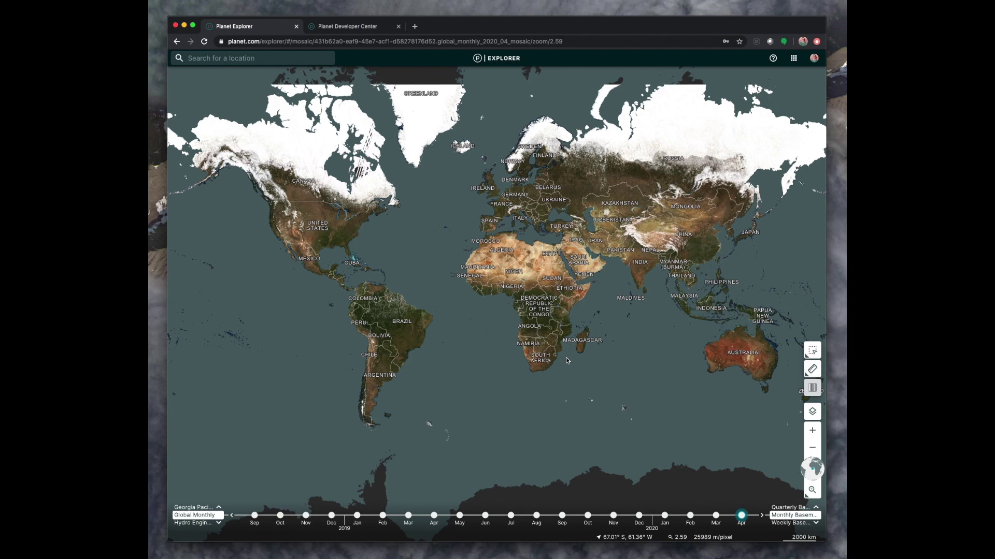
# - Explore the Global Monthly basemap at different zoom levels, going from the world view to the Caribbean around Cuba and the Bahamas
pyautogui.moveTo(562, 322); pyautogui.dragTo(494, 318)
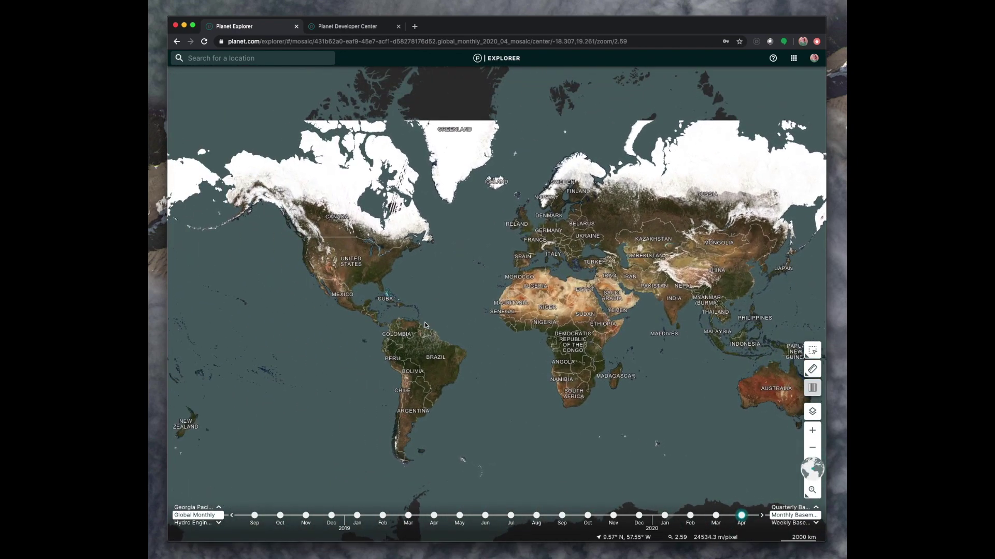
pyautogui.scroll(5, 425, 325)
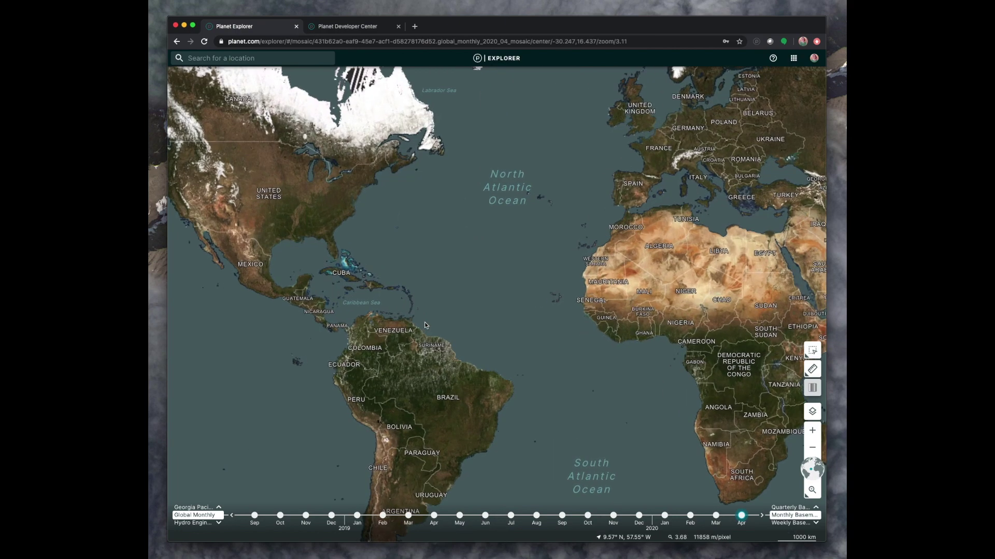
pyautogui.scroll(-3, 721, 441)
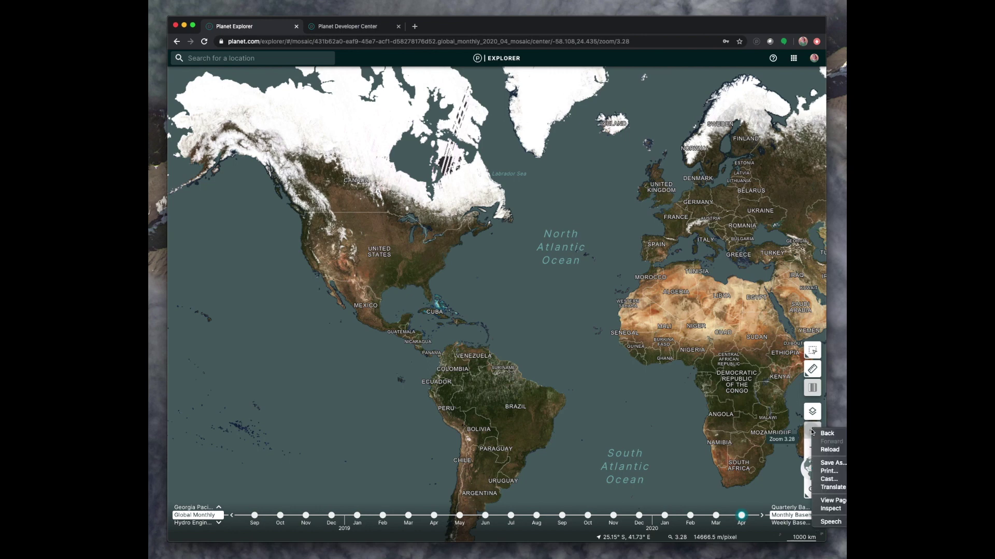
pyautogui.click(811, 431)
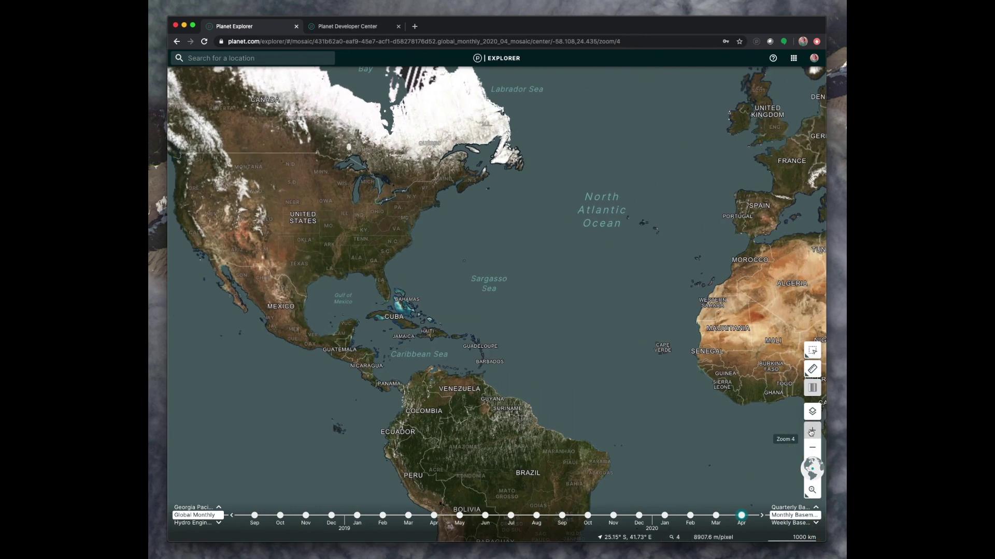
pyautogui.click(812, 431)
pyautogui.moveTo(411, 328); pyautogui.dragTo(557, 361)
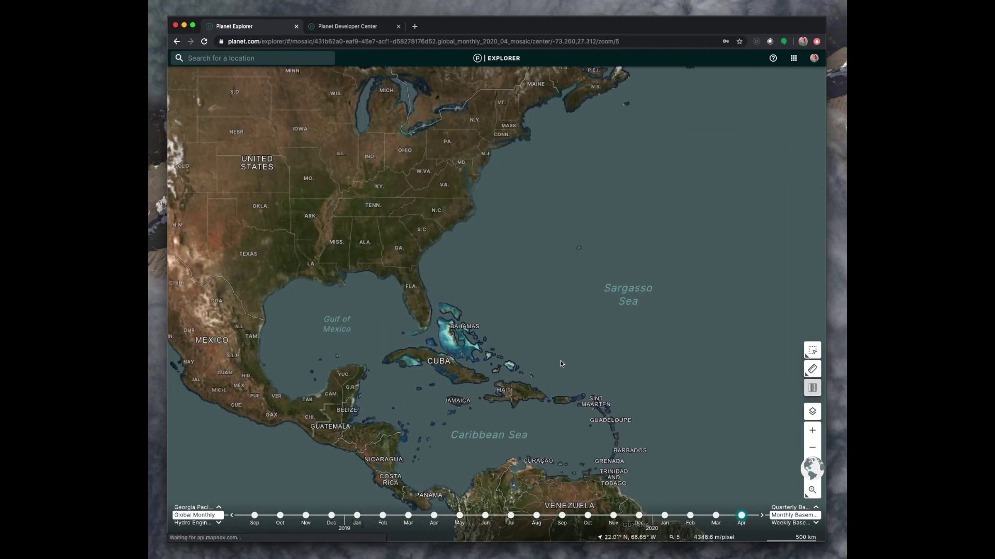
pyautogui.click(811, 449)
pyautogui.click(811, 450)
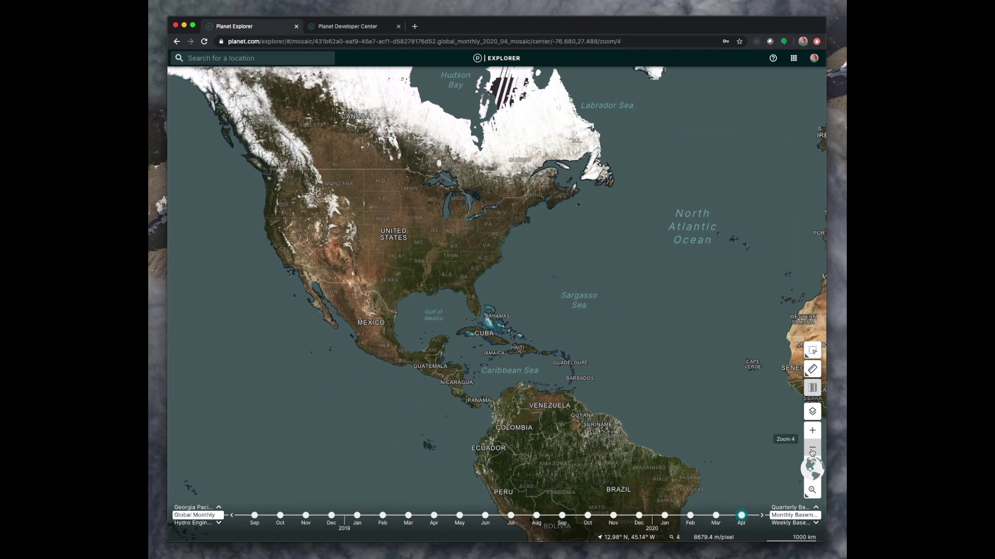
pyautogui.moveTo(669, 424); pyautogui.dragTo(570, 393)
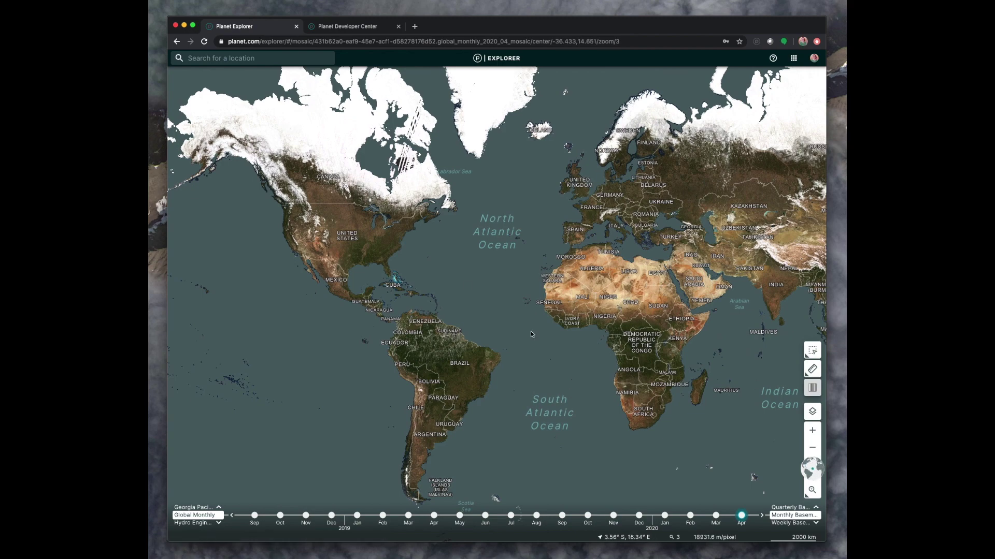
pyautogui.doubleClick(430, 334)
pyautogui.scroll(3, 430, 334)
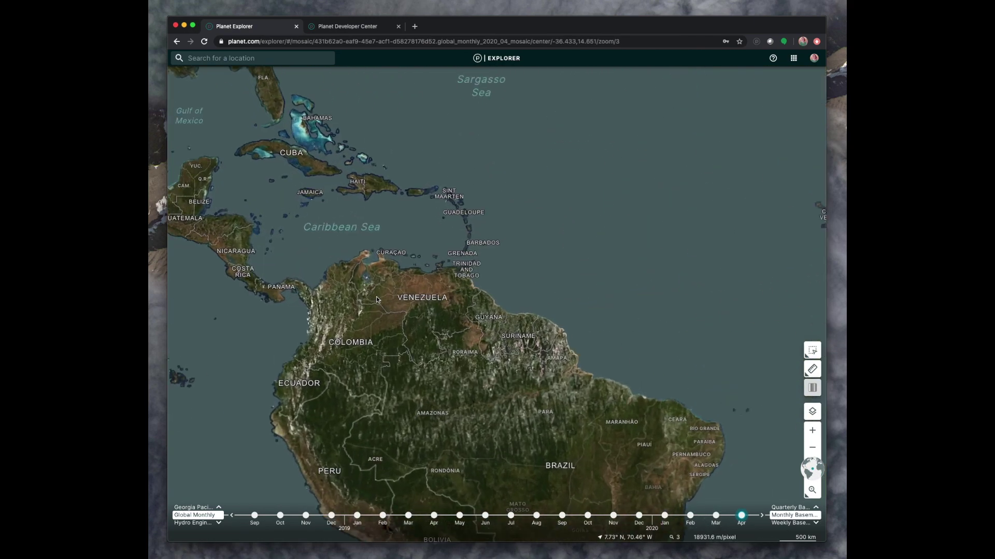
pyautogui.moveTo(243, 158); pyautogui.dragTo(456, 331)
pyautogui.scroll(5, 456, 332)
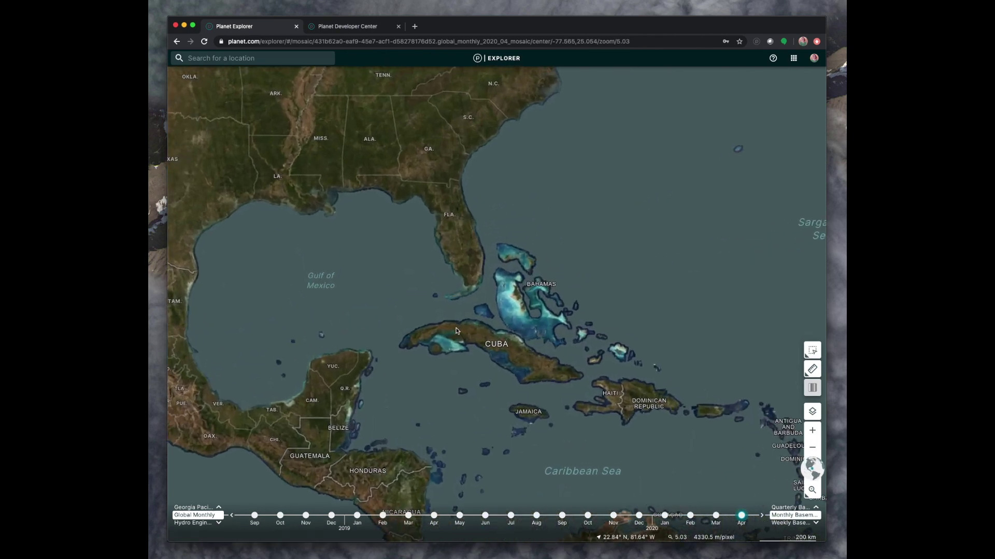
pyautogui.moveTo(586, 339); pyautogui.dragTo(547, 344)
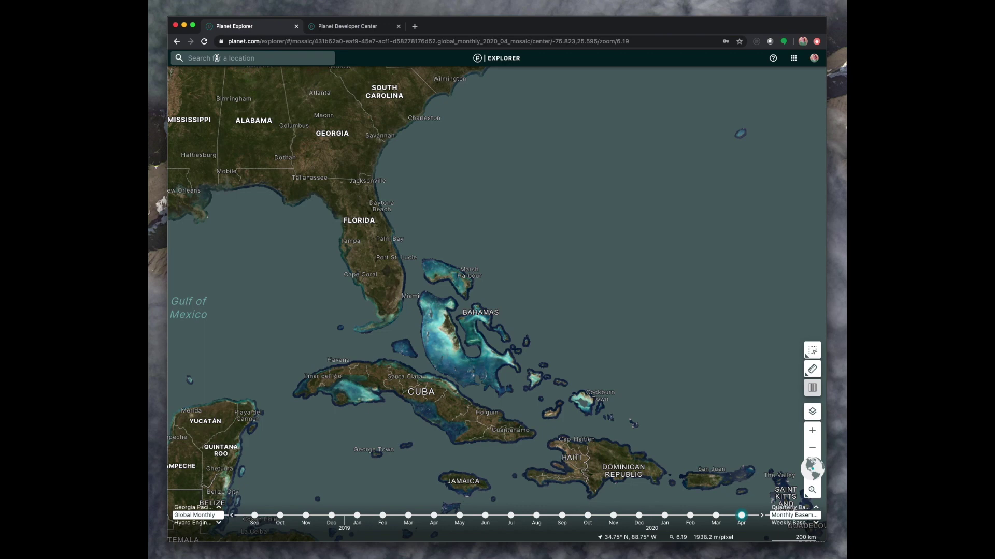
# - Draw a large rectangular area of interest over the western part of North Andros in the Bahamas and the adjacent shallow water
pyautogui.scroll(3, 452, 336)
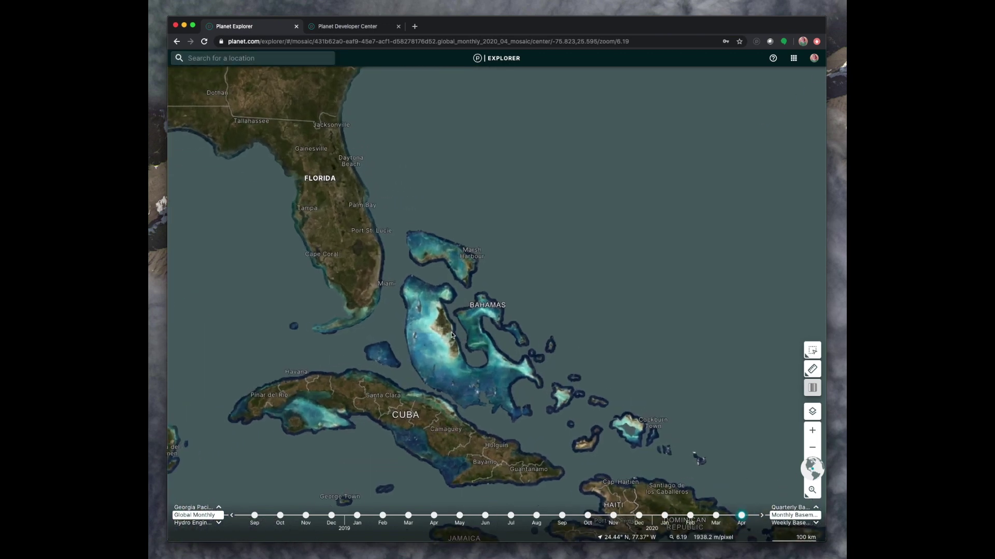
pyautogui.scroll(5, 452, 335)
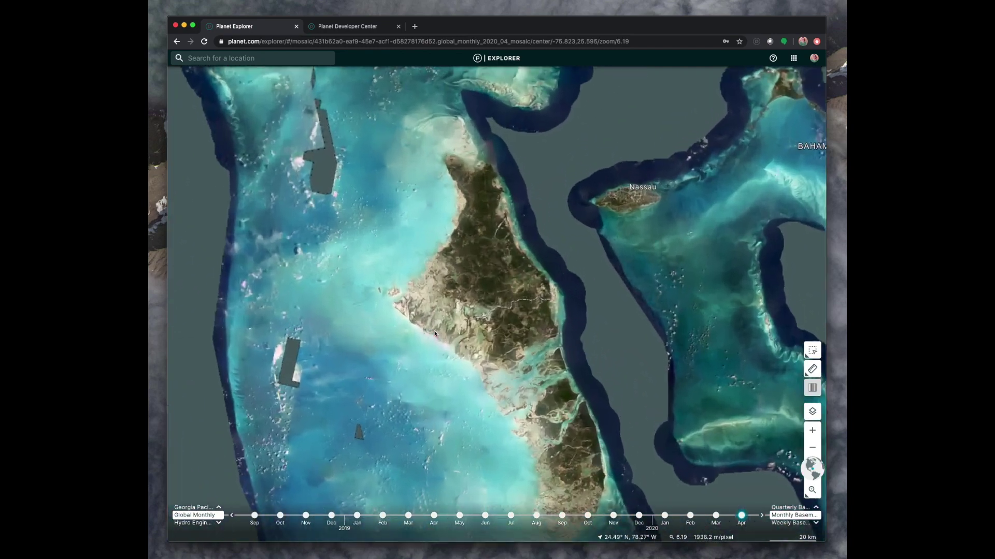
pyautogui.scroll(6, 434, 334)
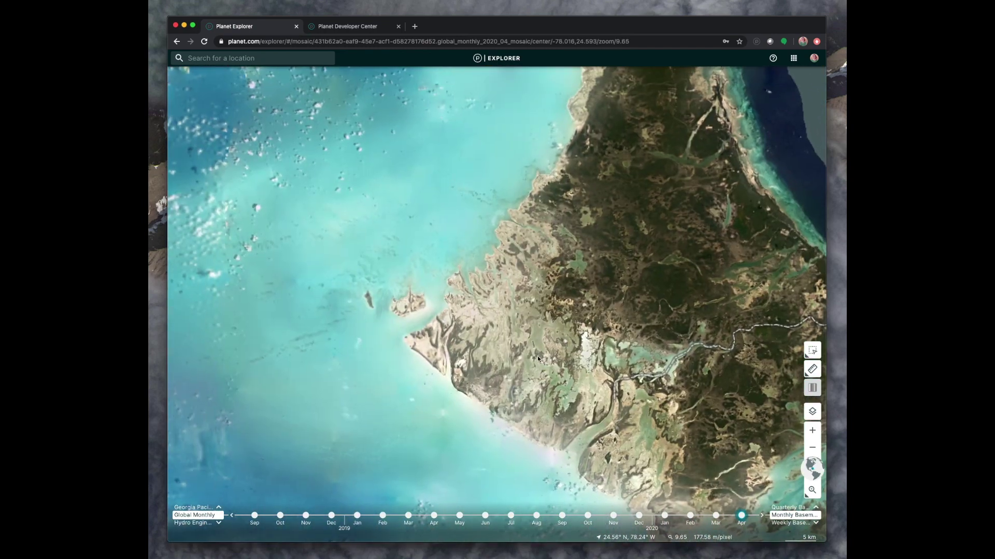
pyautogui.scroll(1, 533, 347)
pyautogui.scroll(1, 527, 341)
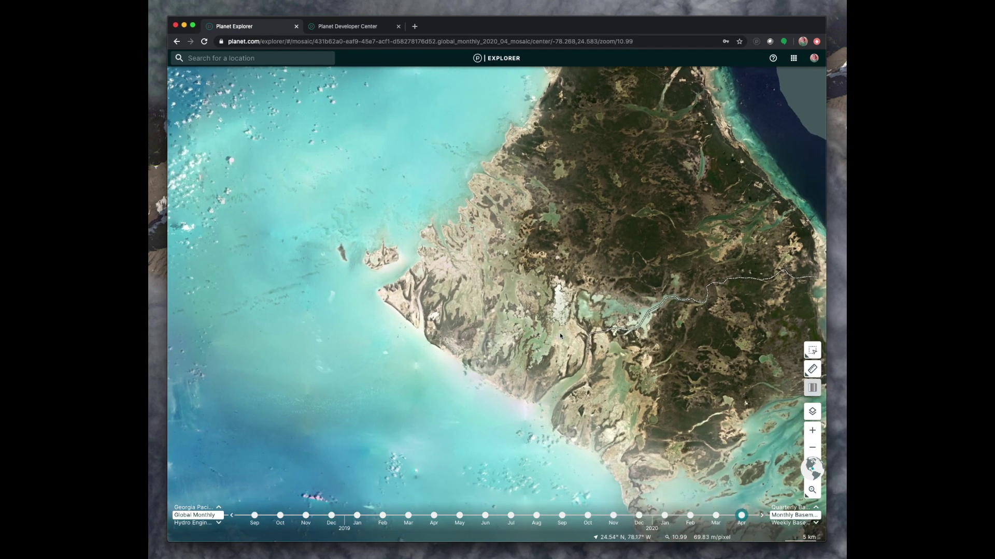
pyautogui.click(816, 351)
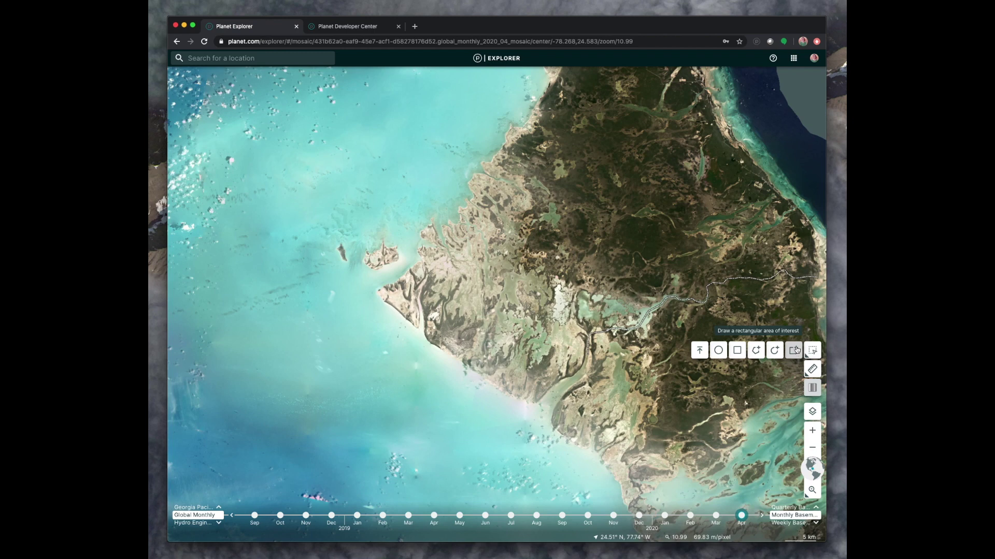
pyautogui.click(796, 350)
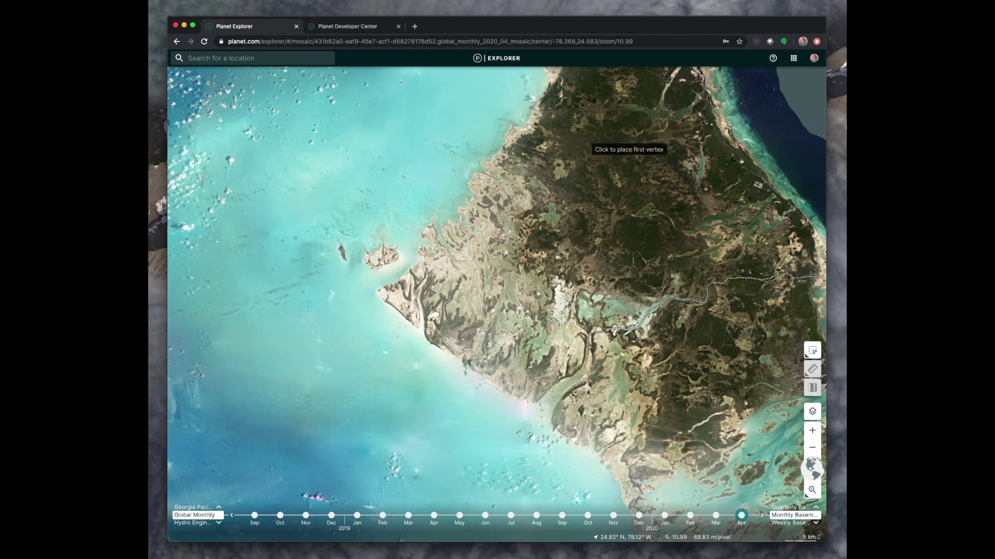
pyautogui.click(232, 81)
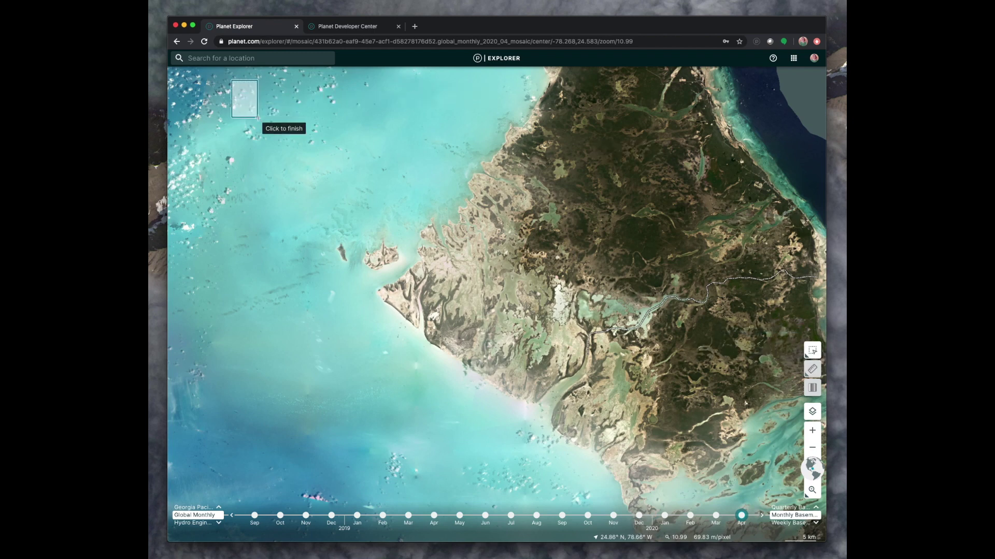
pyautogui.click(778, 481)
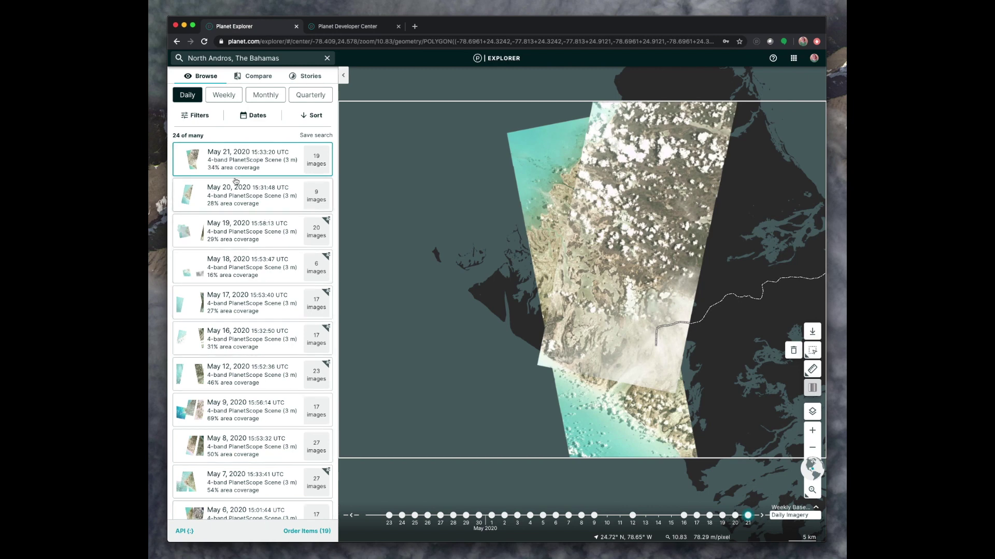
# - Examine the individual scenes in the May 21, 2020 daily imagery group and return to the full results list
pyautogui.moveTo(223, 157)
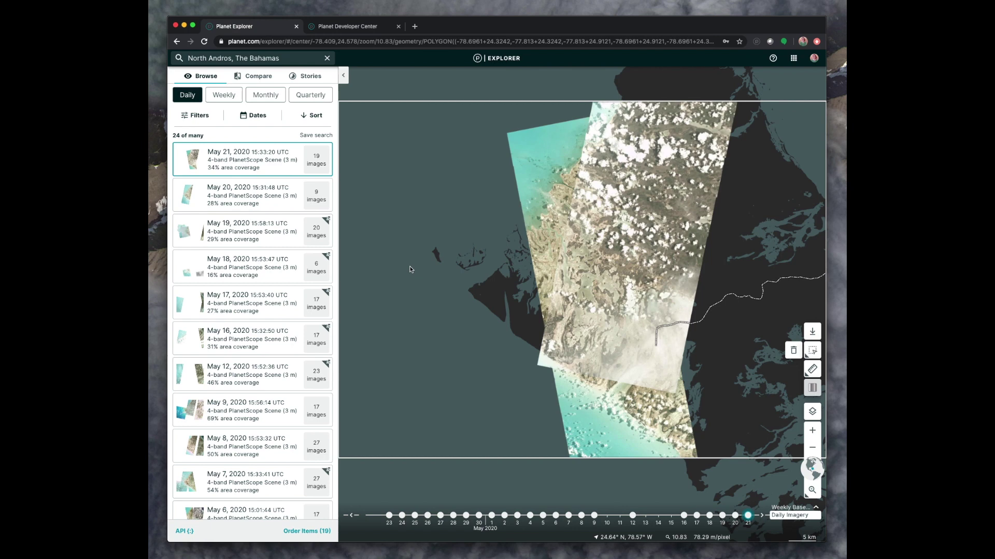
pyautogui.click(316, 160)
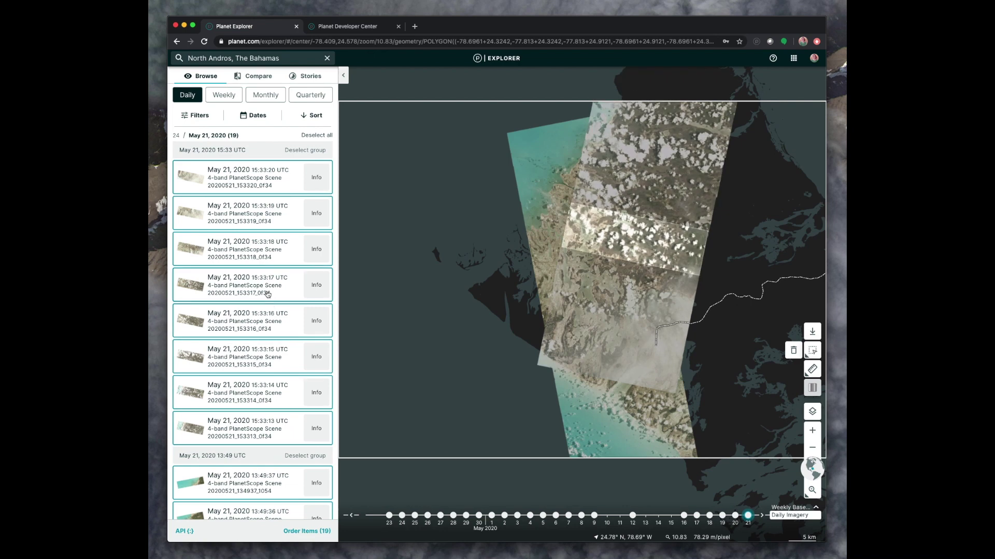
pyautogui.scroll(-1, 267, 294)
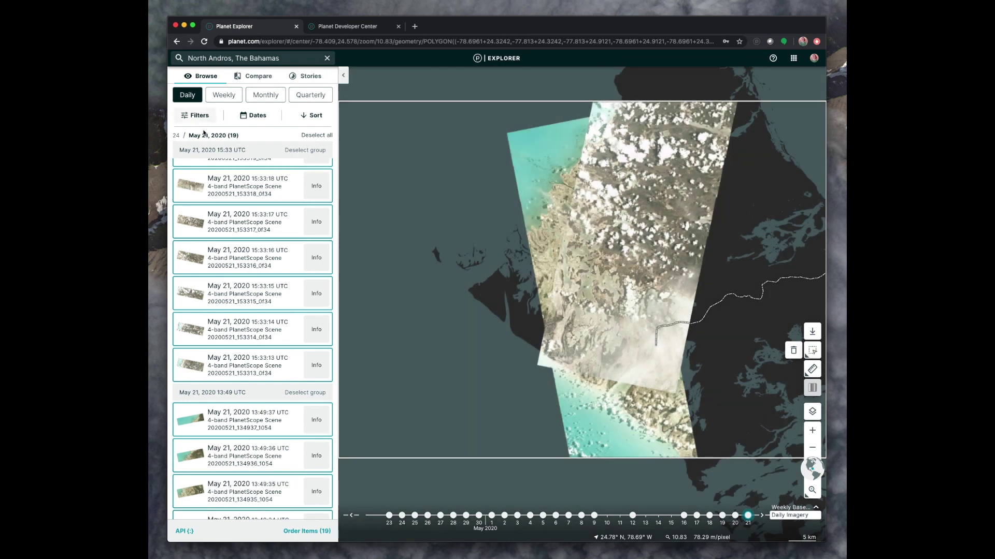
pyautogui.click(176, 136)
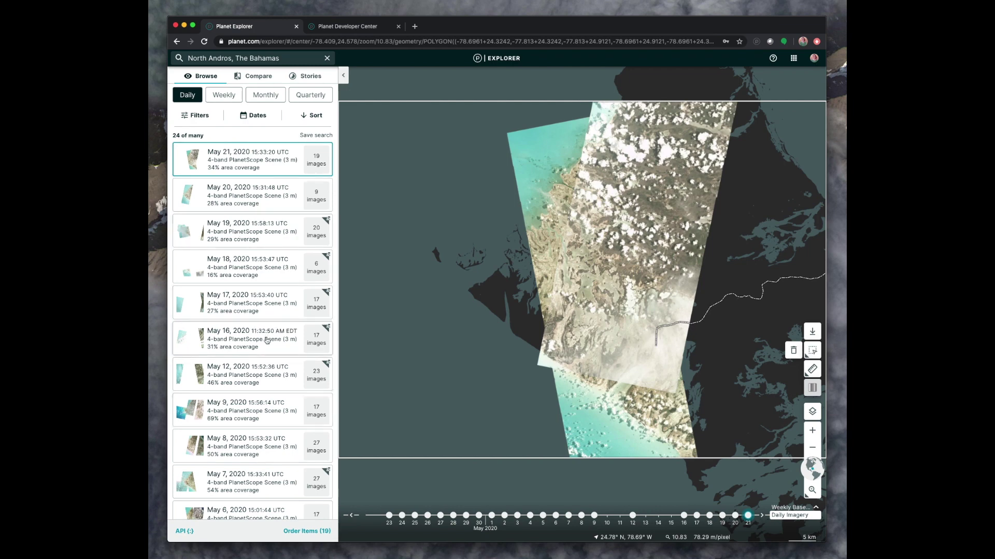
# - Try filtering the results by excluding SkySat Collect and setting maximum cloud cover to 50%, review the remaining filters, and leave without applying them
pyautogui.click(198, 117)
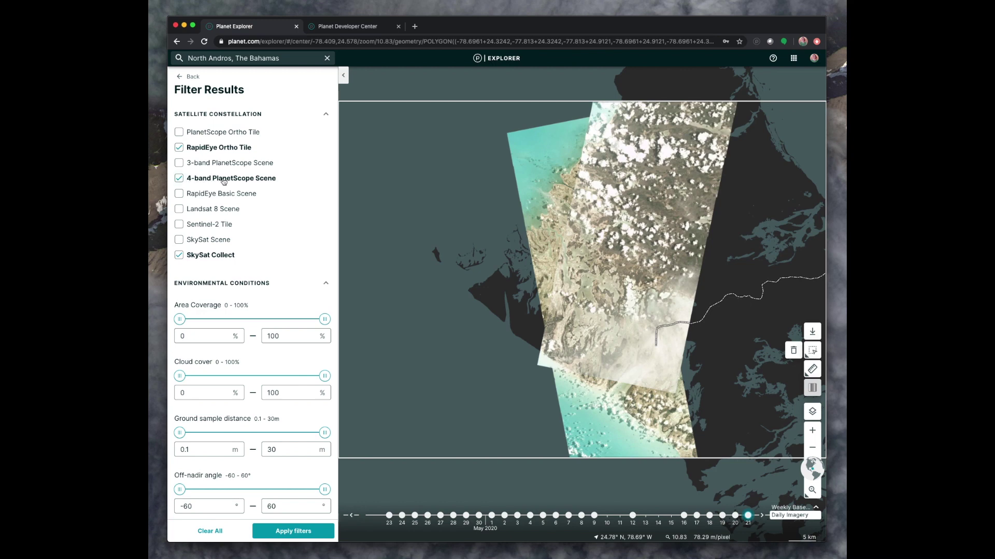
pyautogui.click(179, 256)
pyautogui.scroll(-3, 251, 257)
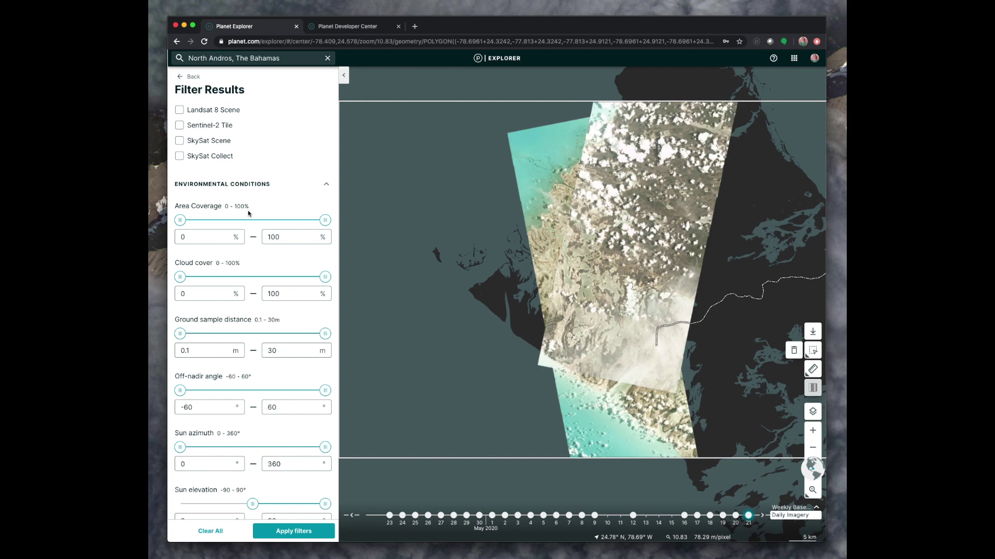
pyautogui.scroll(1, 483, 189)
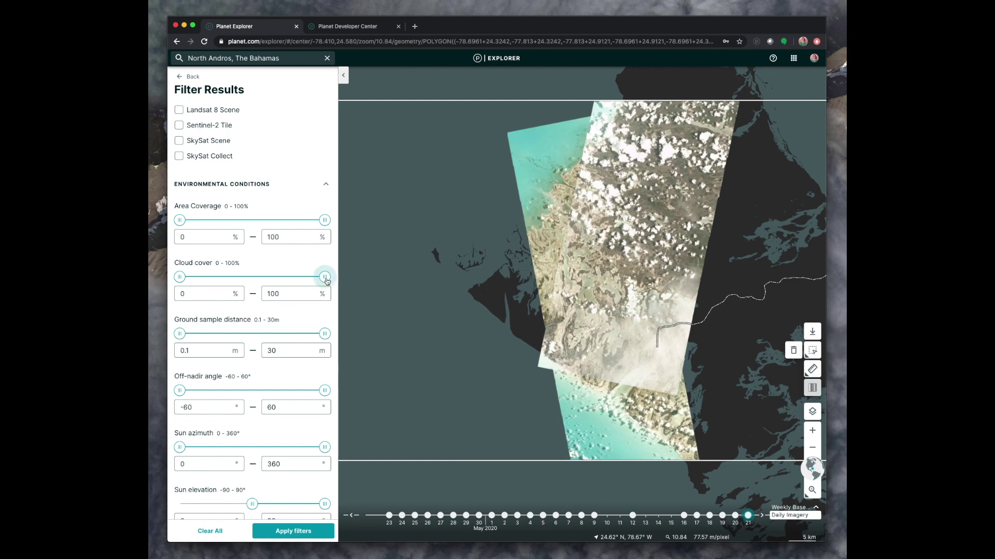
pyautogui.moveTo(324, 277); pyautogui.dragTo(253, 281)
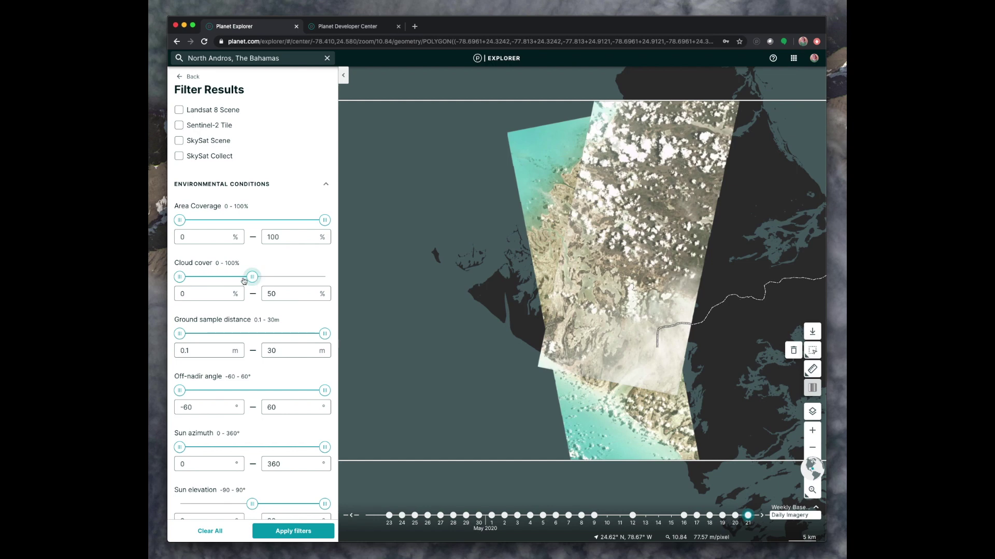
pyautogui.doubleClick(279, 295)
pyautogui.scroll(-3, 243, 259)
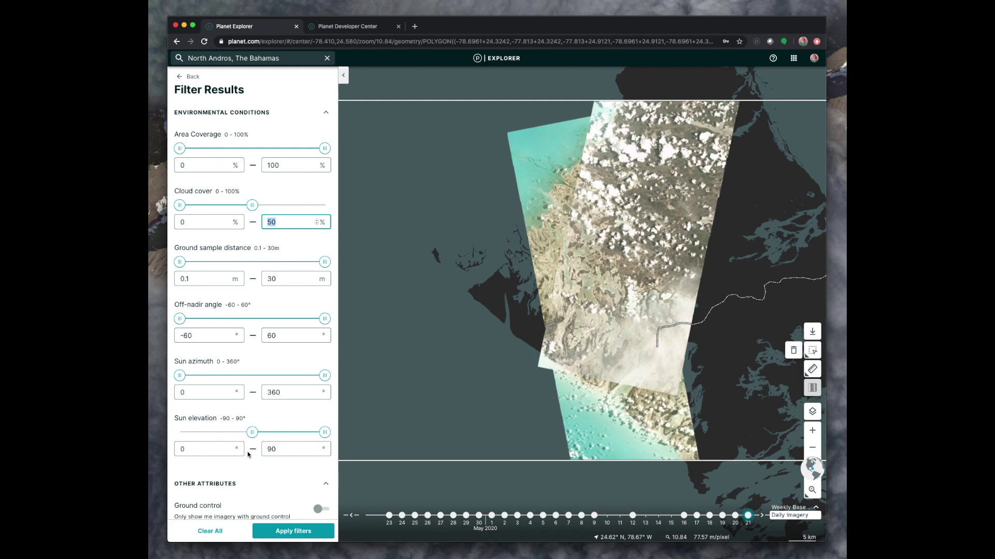
pyautogui.scroll(-4, 250, 445)
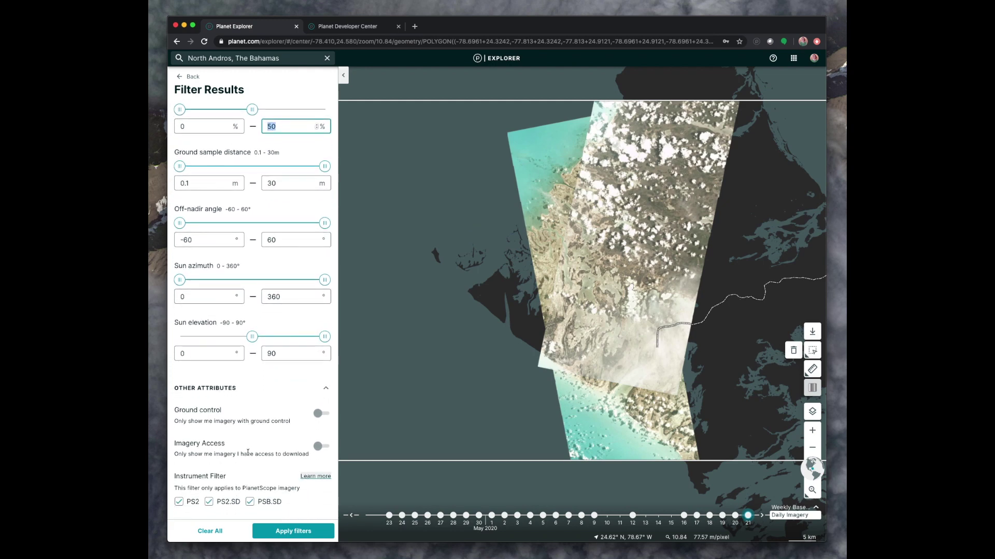
pyautogui.click(178, 79)
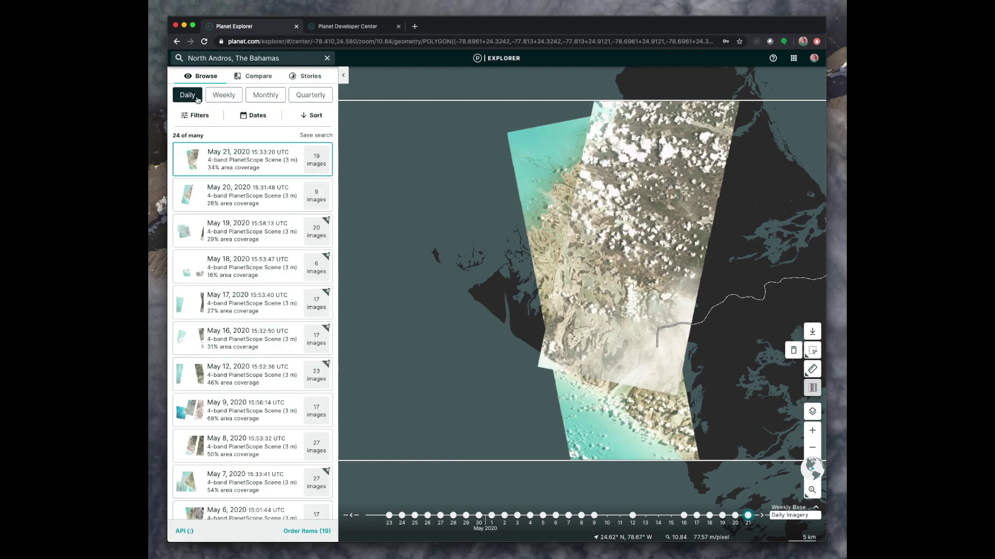
# - Start editing the search date range and choose February 1, 2016 as its start date
pyautogui.click(255, 117)
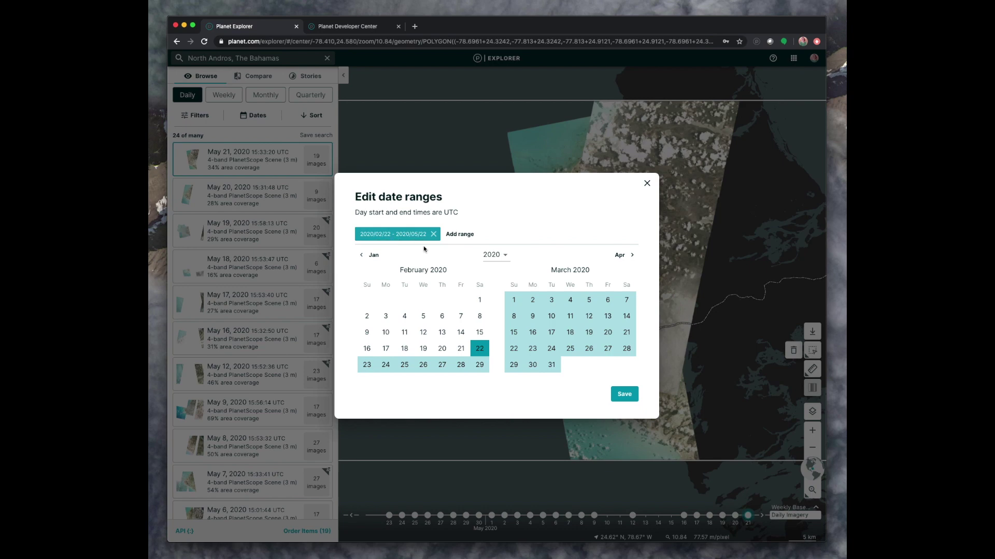
pyautogui.click(502, 255)
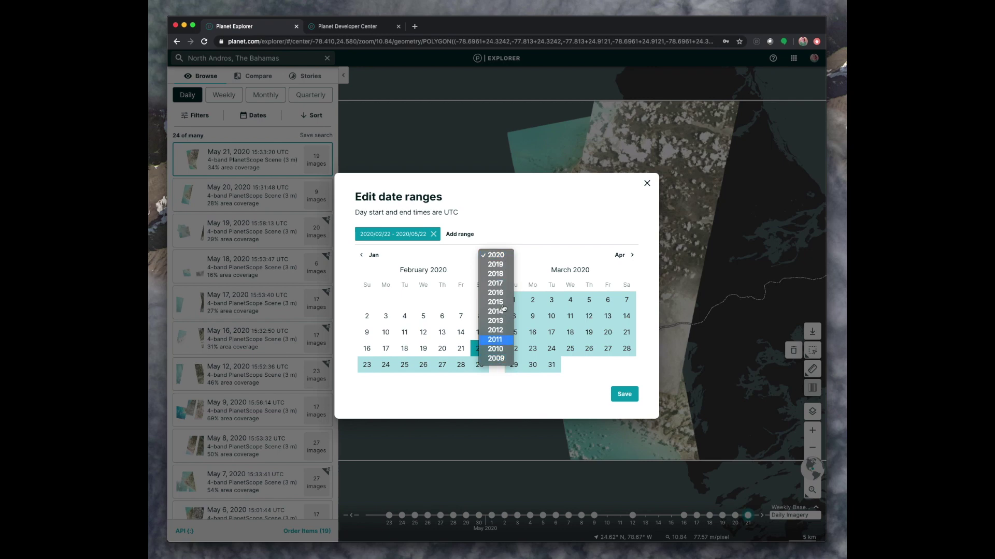
pyautogui.click(506, 185)
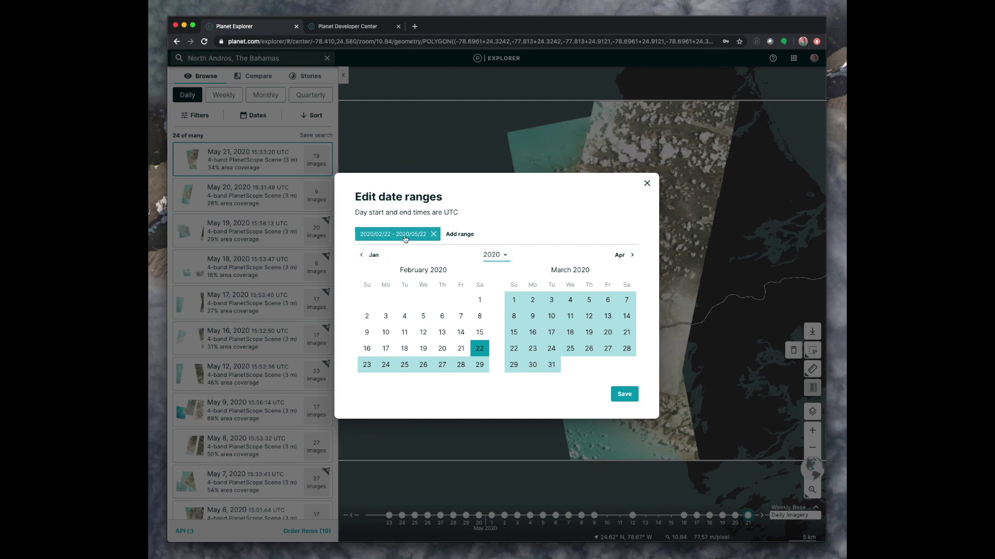
pyautogui.click(490, 256)
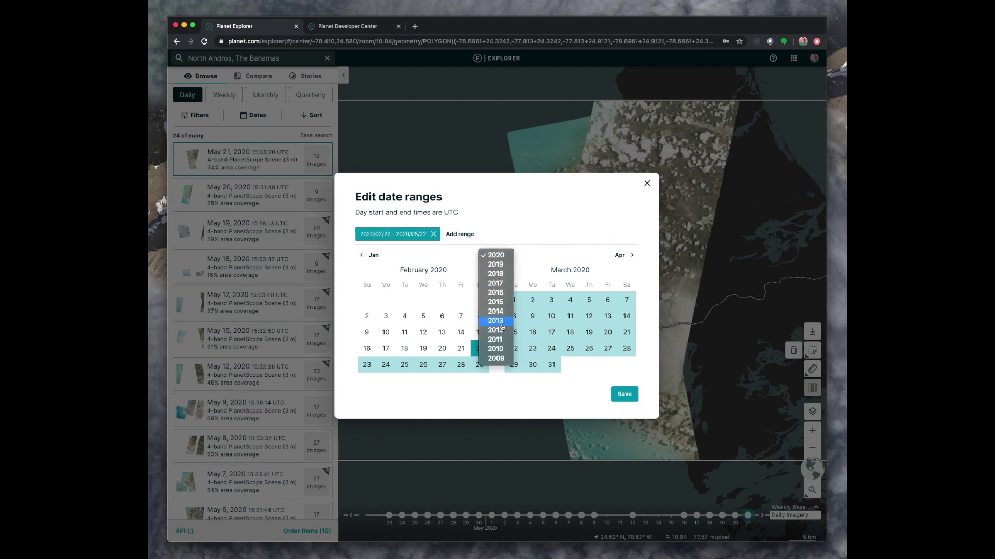
pyautogui.click(504, 293)
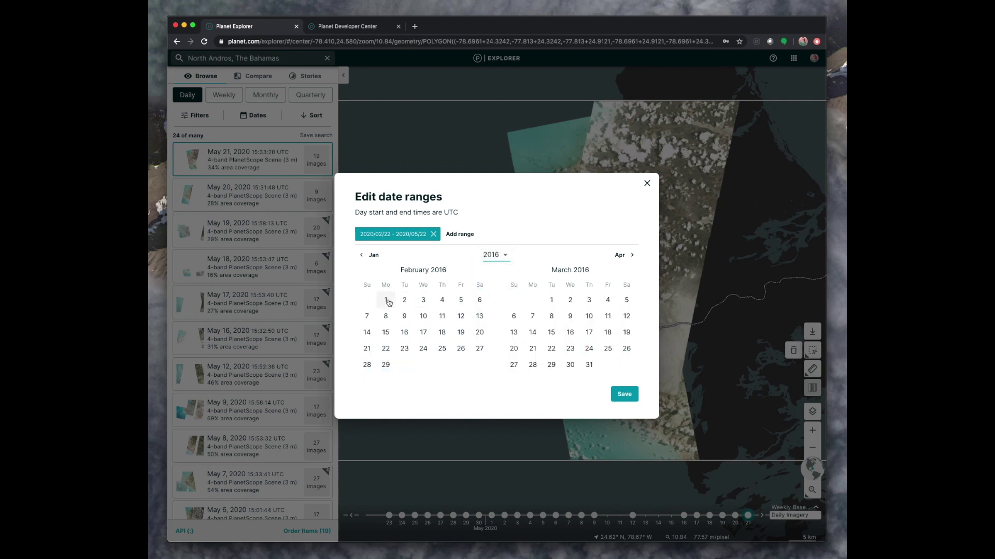
pyautogui.click(388, 303)
# - Set the end of the date range to May 22, 2020 and save the range
pyautogui.click(495, 255)
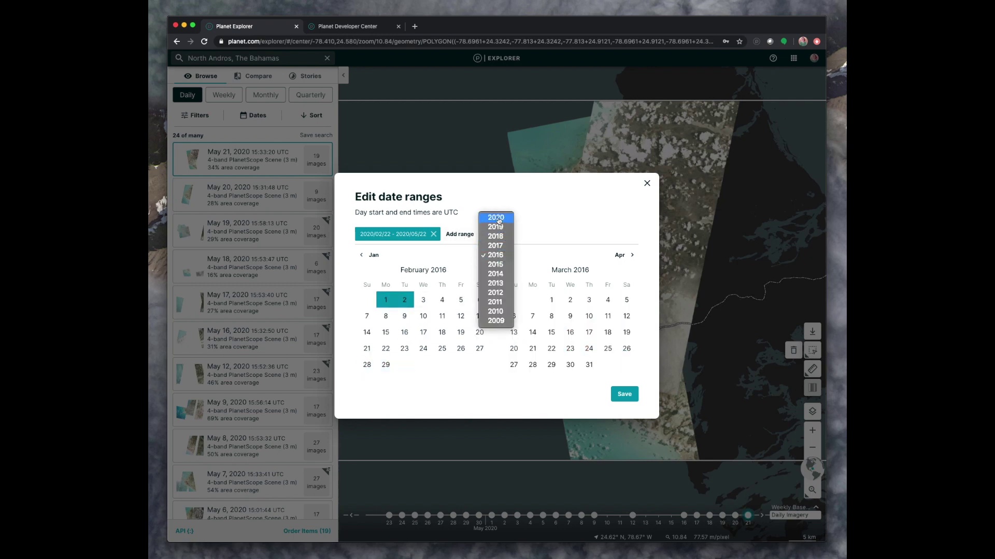
pyautogui.click(476, 251)
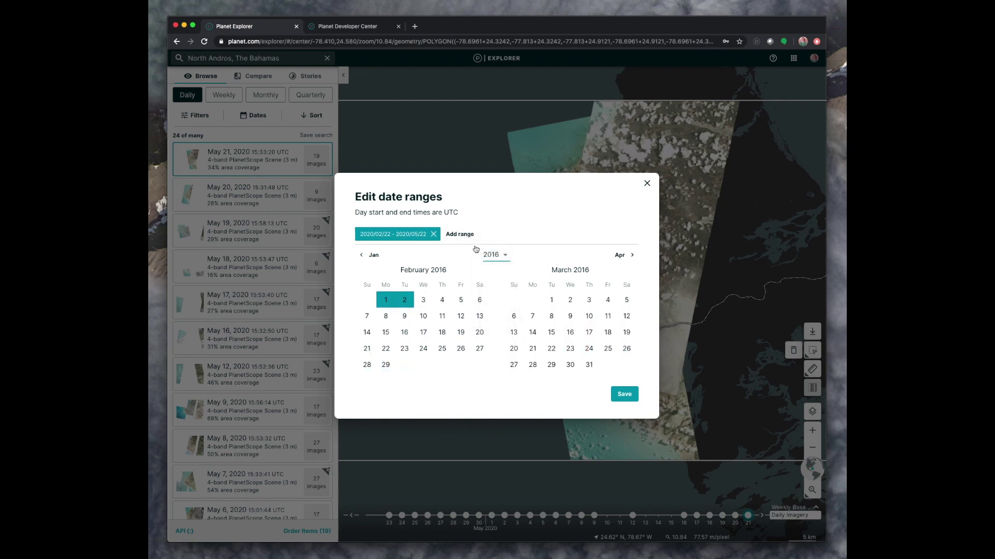
pyautogui.click(625, 255)
pyautogui.click(625, 256)
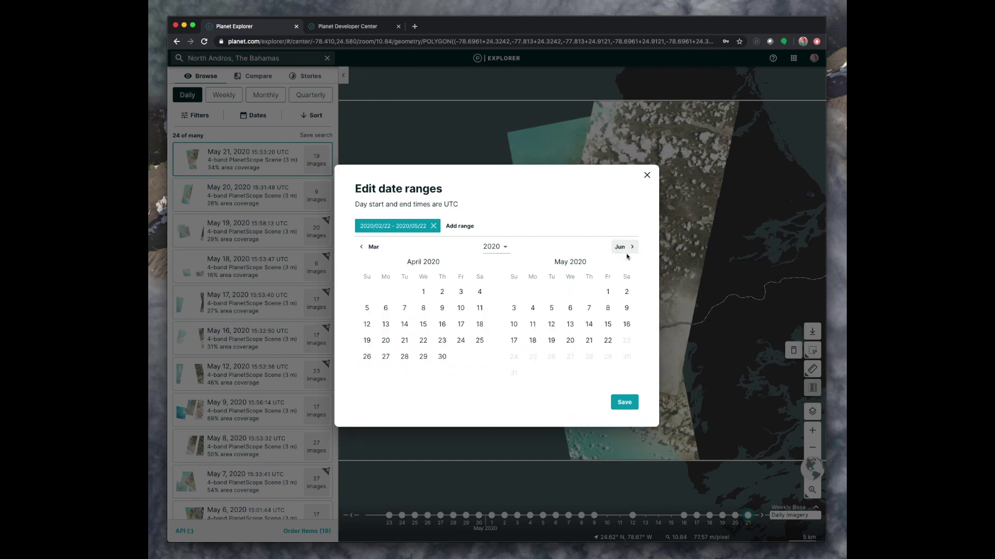
pyautogui.click(608, 341)
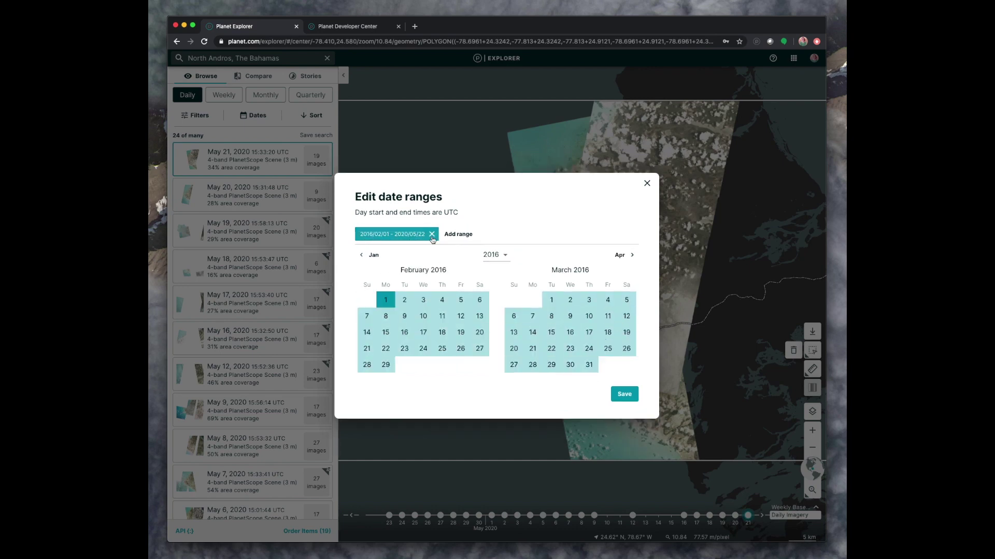
pyautogui.click(624, 394)
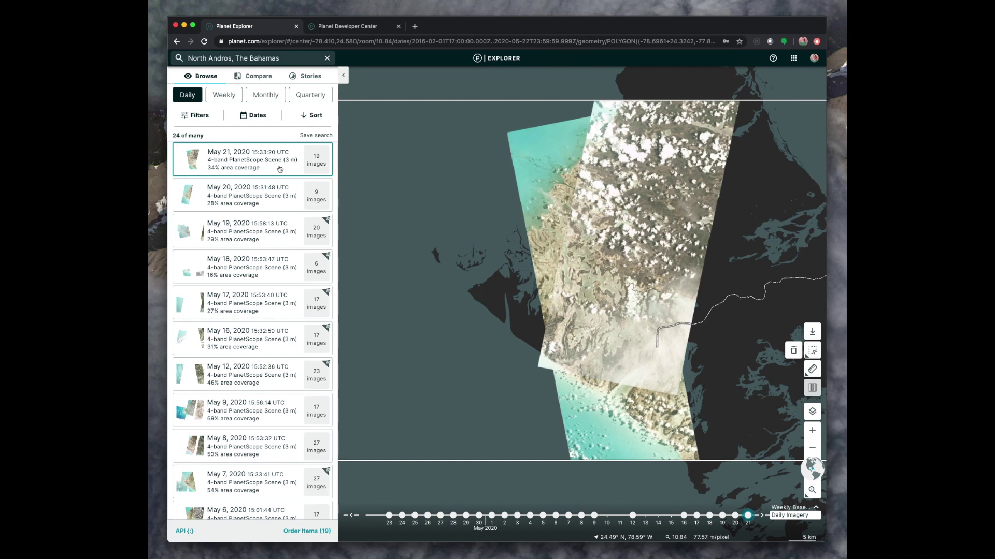
# - Add the daily imagery groups from May 20 back through May 7, 2020 to the selection
pyautogui.click(280, 203)
pyautogui.click(282, 233)
pyautogui.click(283, 275)
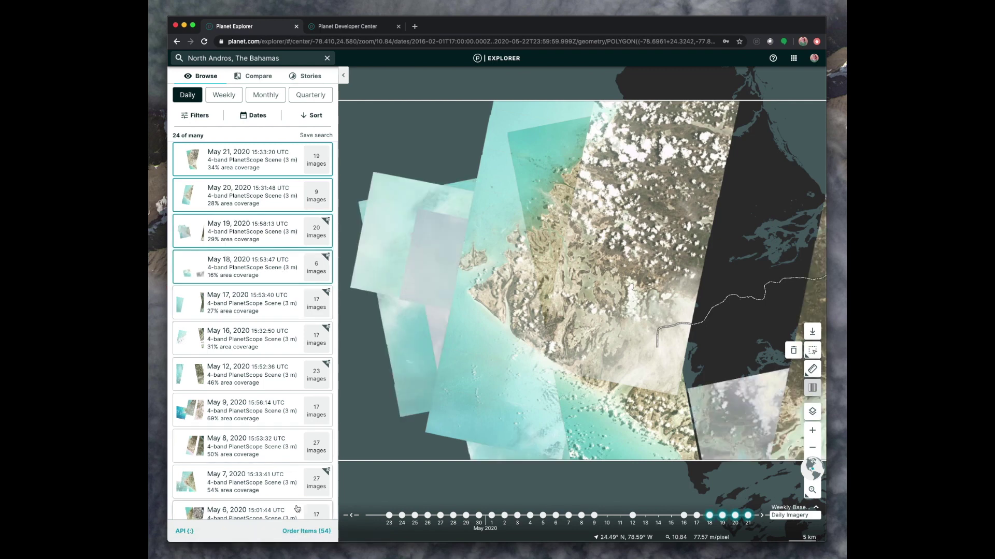
pyautogui.keyDown('shift'); pyautogui.click(291, 489); pyautogui.keyUp('shift')
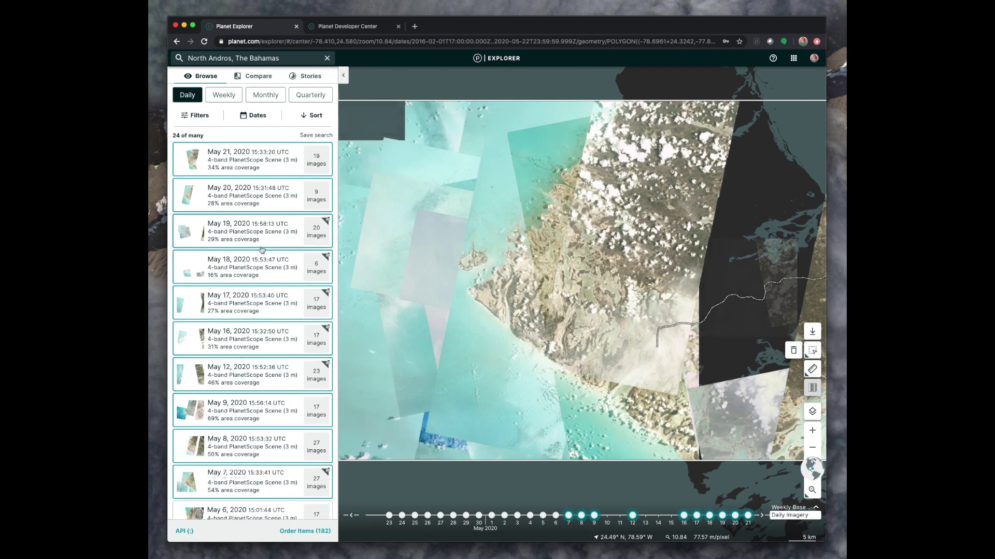
# - Deselect the May 21, 2020 15:33:13 UTC scene and try to order all the remaining selected scenes
pyautogui.click(316, 160)
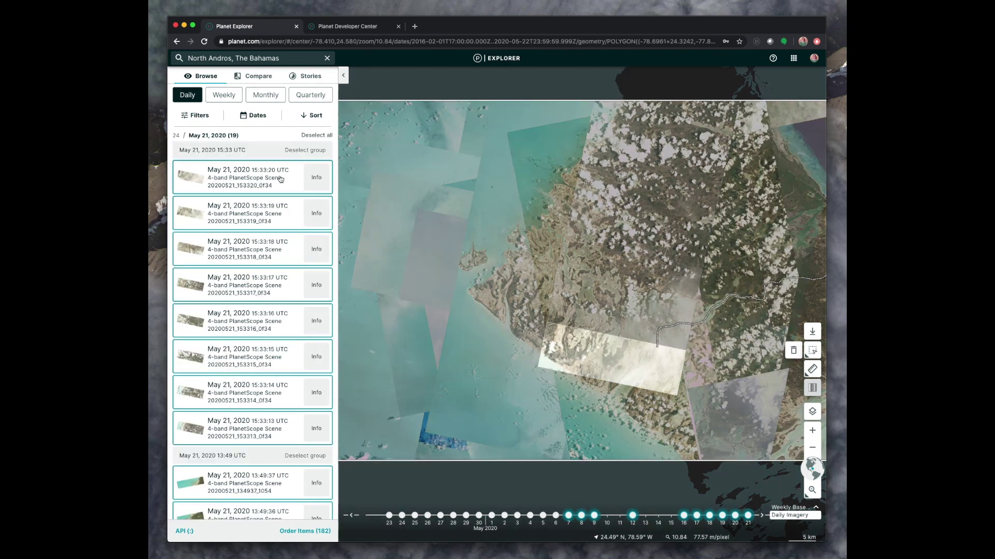
pyautogui.click(244, 432)
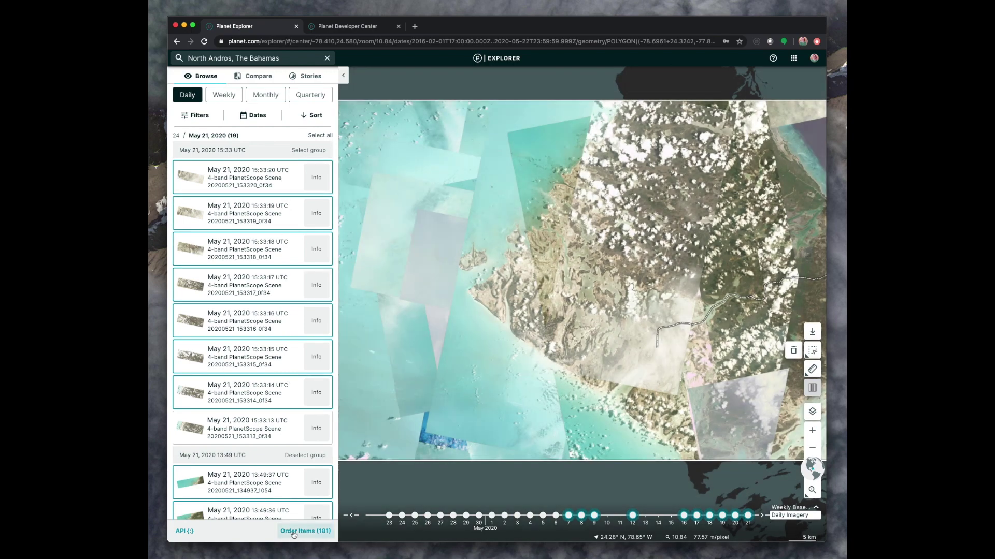
pyautogui.click(305, 531)
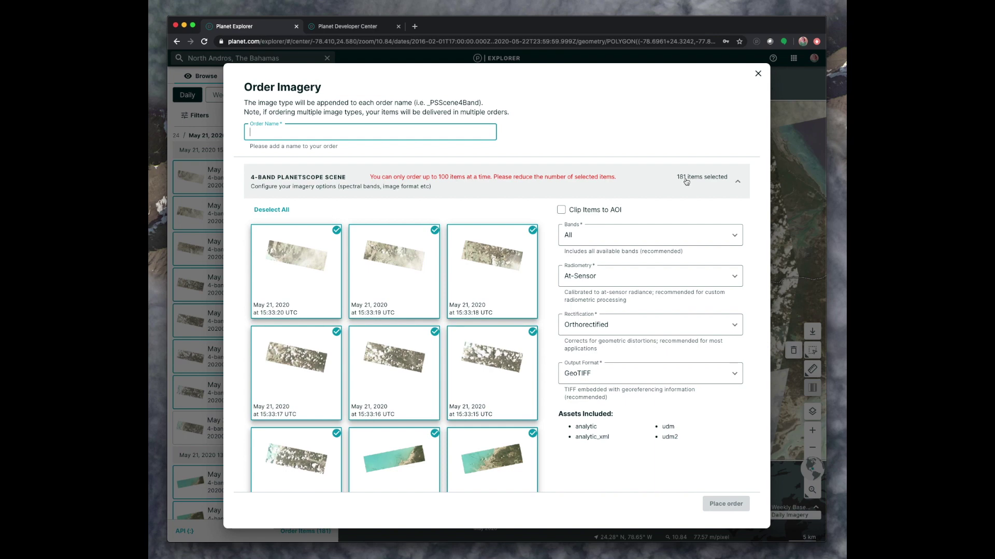
pyautogui.click(758, 75)
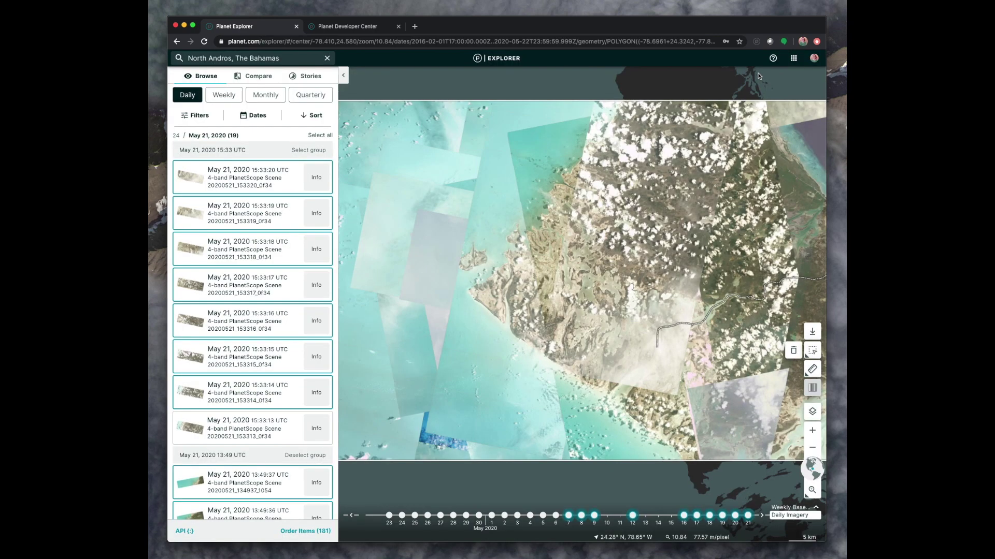
# - Return to the full results list and select only the May 21, 2020 daily imagery group
pyautogui.click(199, 117)
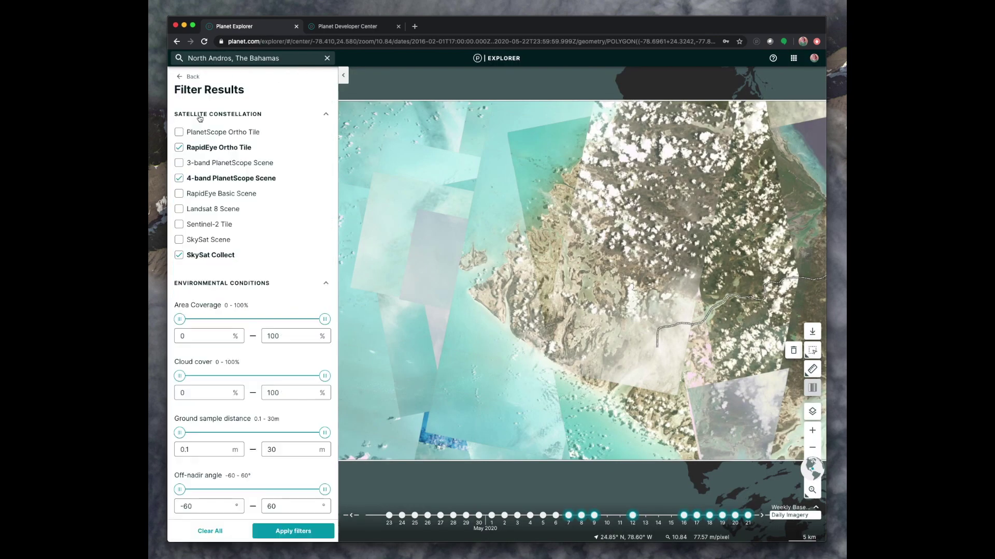
pyautogui.click(191, 77)
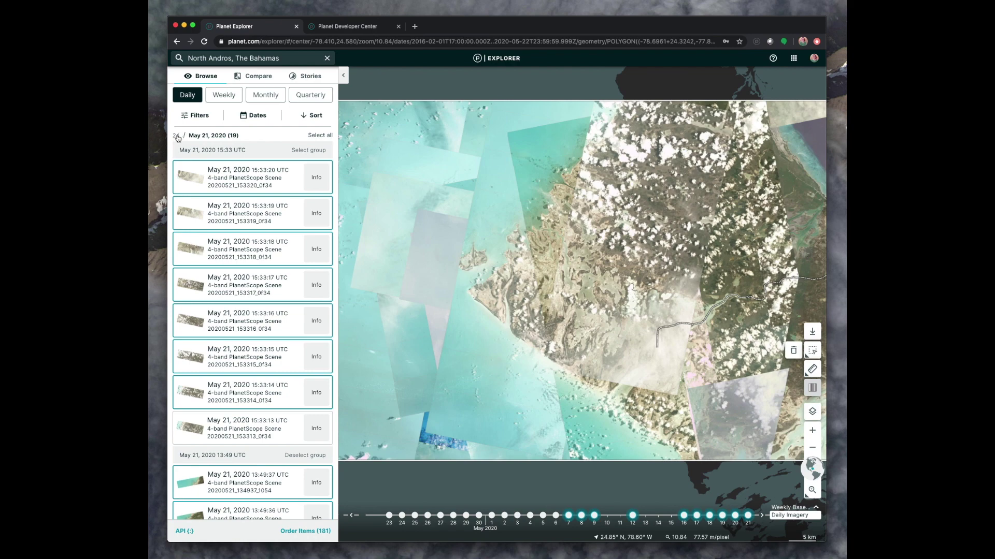
pyautogui.click(278, 173)
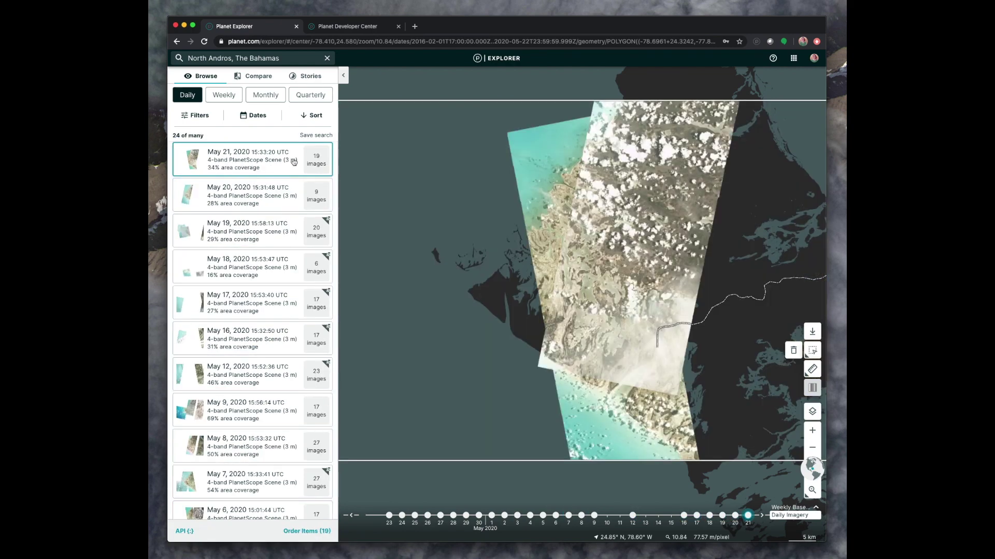
# - Start an order for the May 21, 2020 scenes, name it Bahamas, and review the included scenes
pyautogui.click(319, 532)
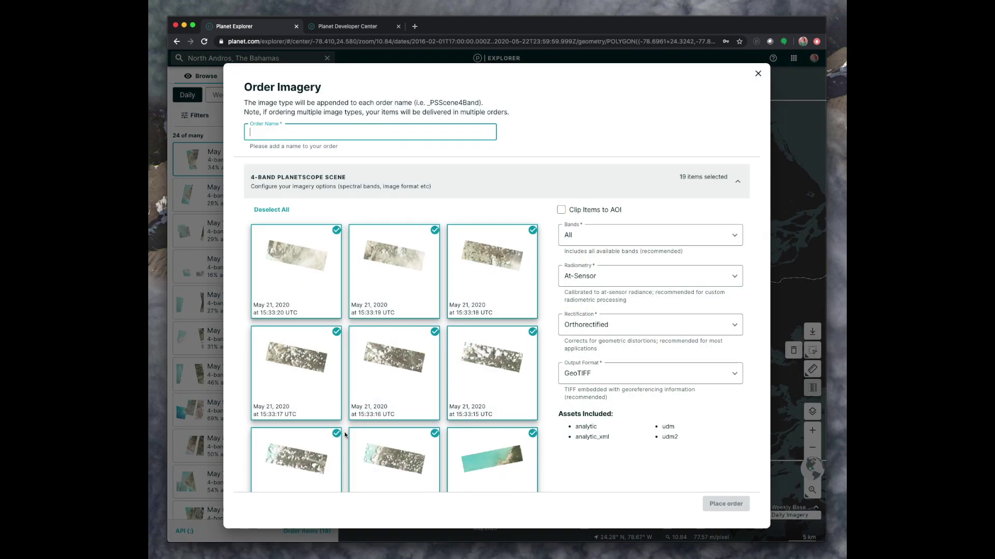
pyautogui.write('Bahamas')
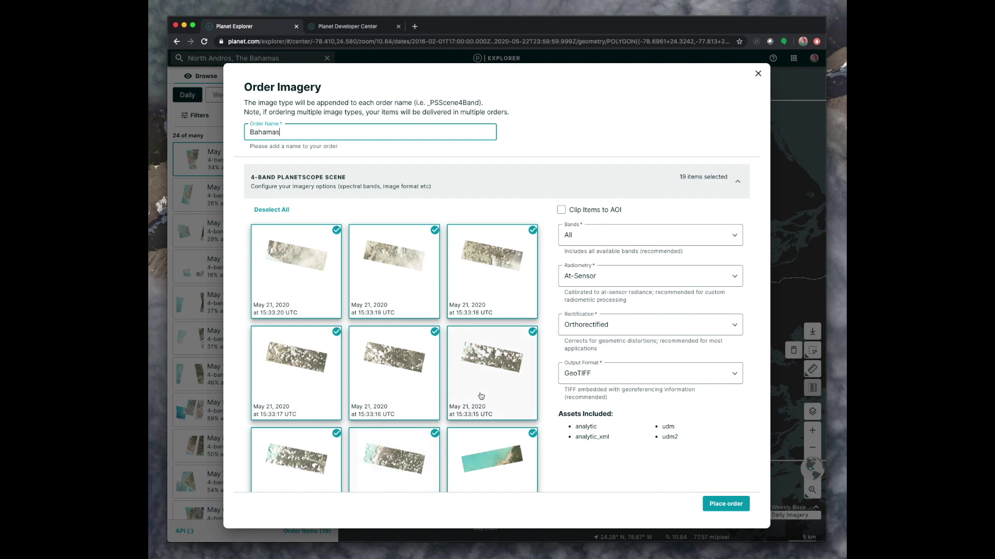
pyautogui.scroll(-3, 402, 289)
pyautogui.scroll(-10, 403, 289)
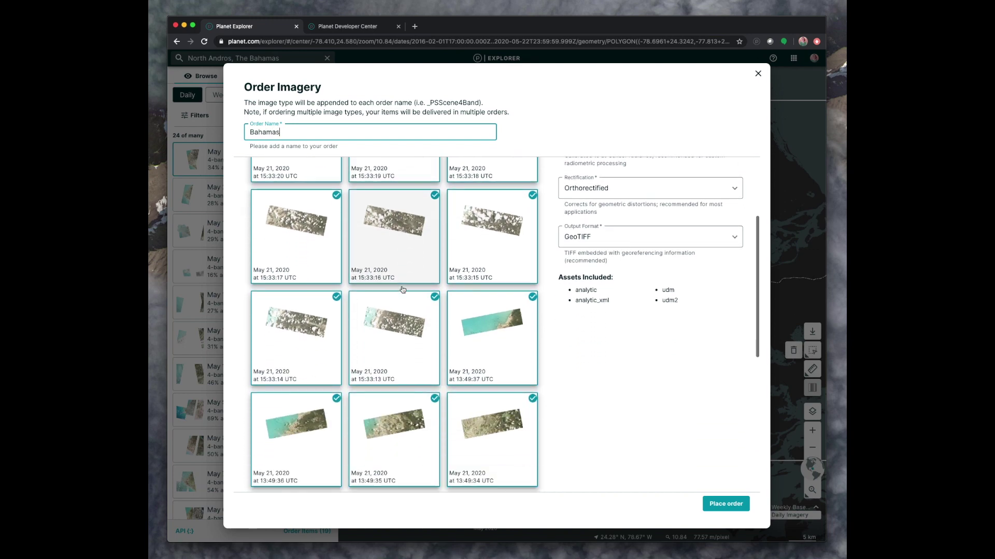
pyautogui.scroll(-2, 402, 289)
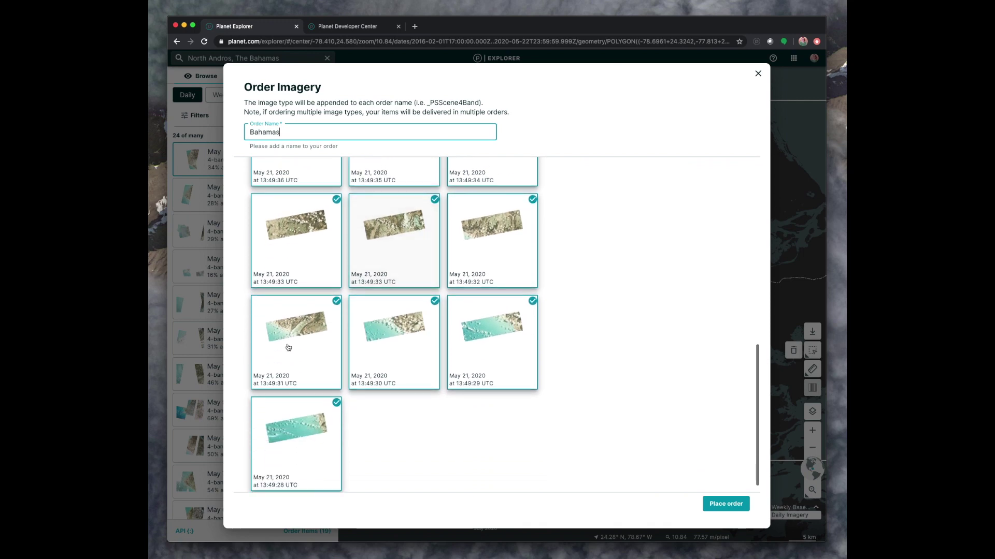
pyautogui.scroll(15, 418, 284)
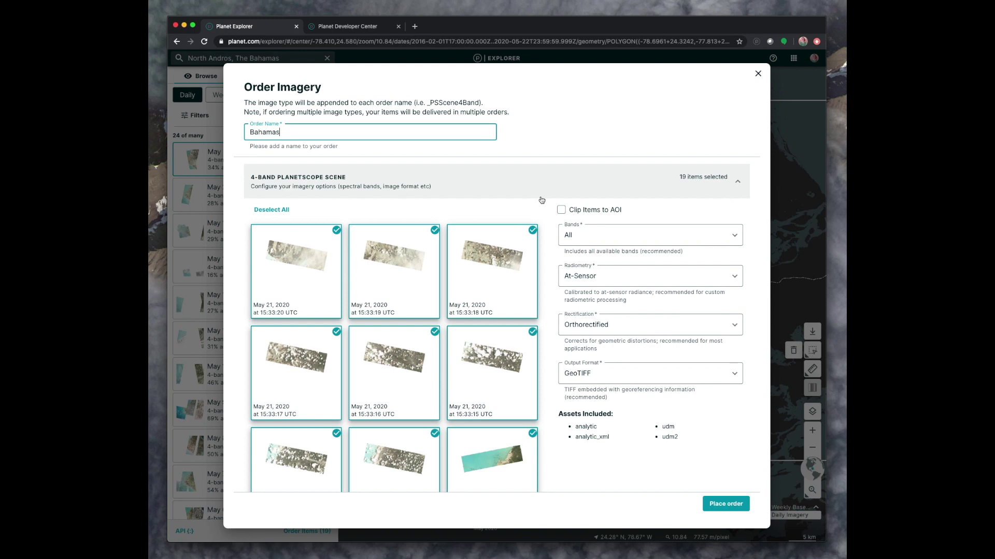
# - Place the Bahamas order with GeoTIFF as the output format and check its status in the account's orders list
pyautogui.click(592, 382)
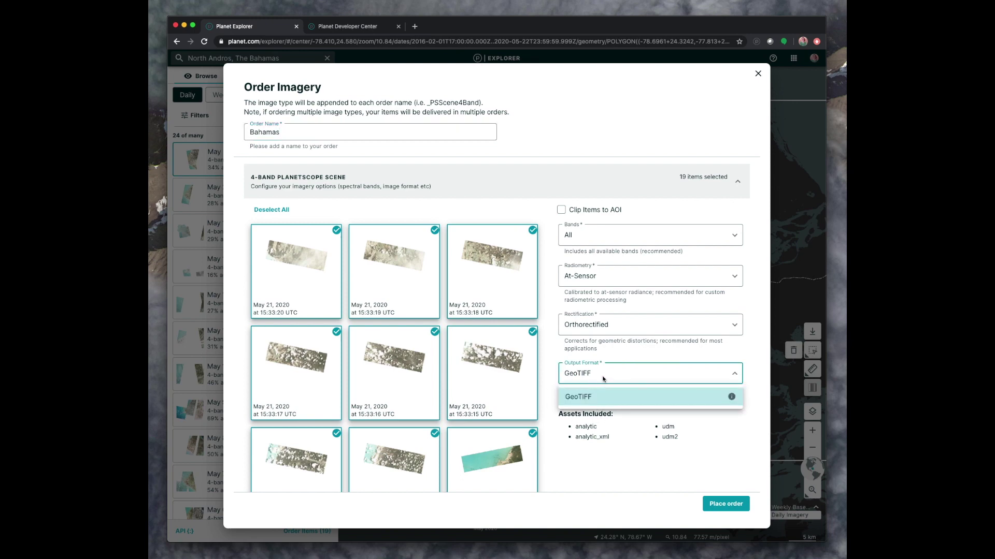
pyautogui.click(602, 378)
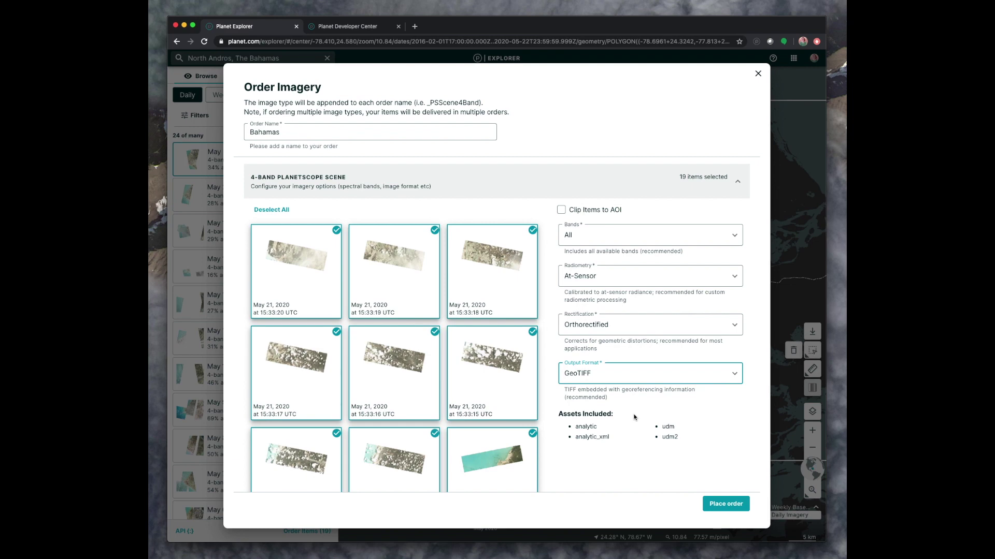
pyautogui.click(715, 507)
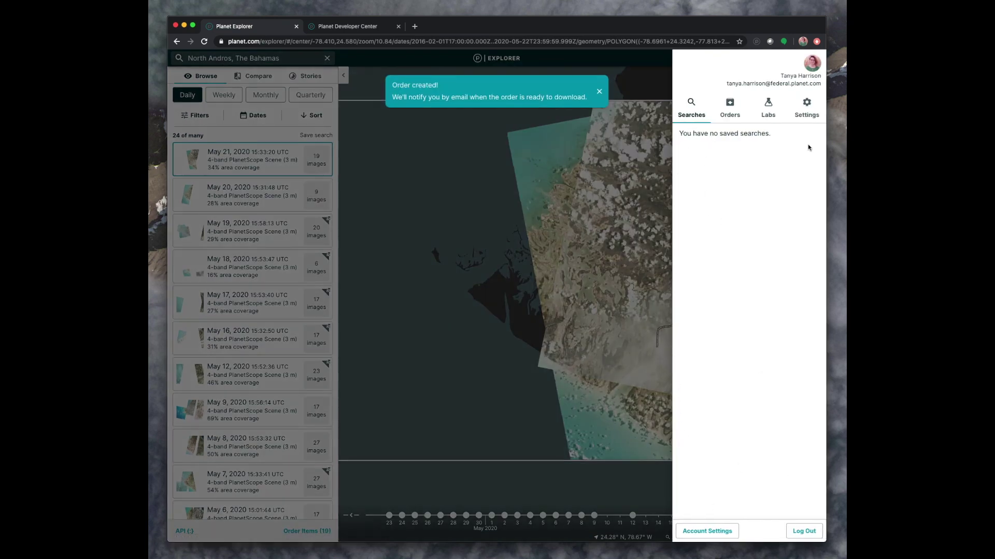
pyautogui.click(728, 106)
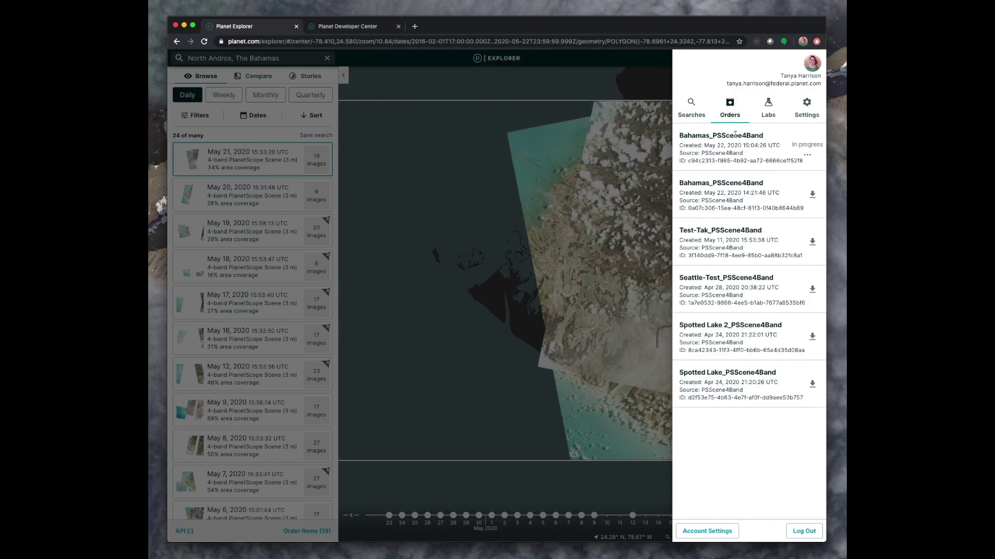
pyautogui.moveTo(751, 145)
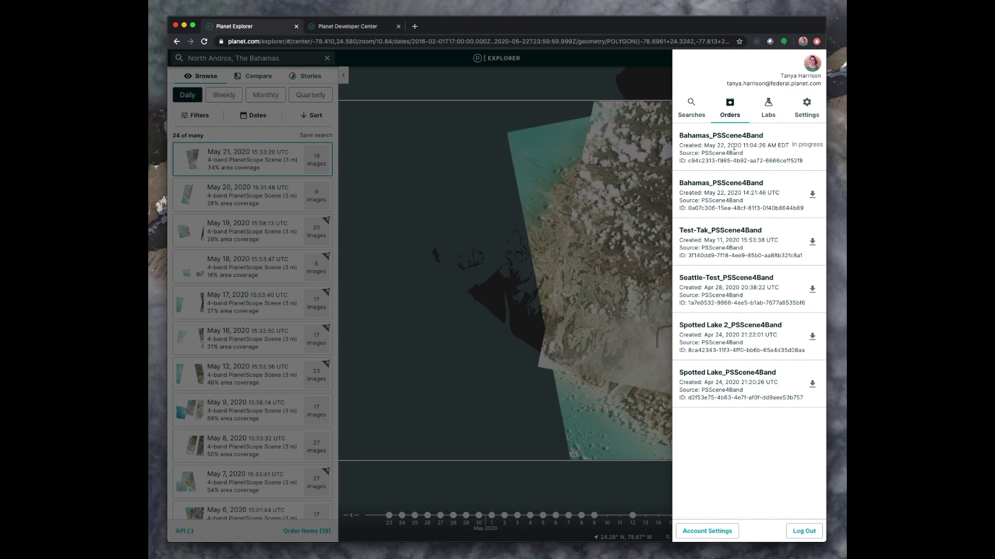